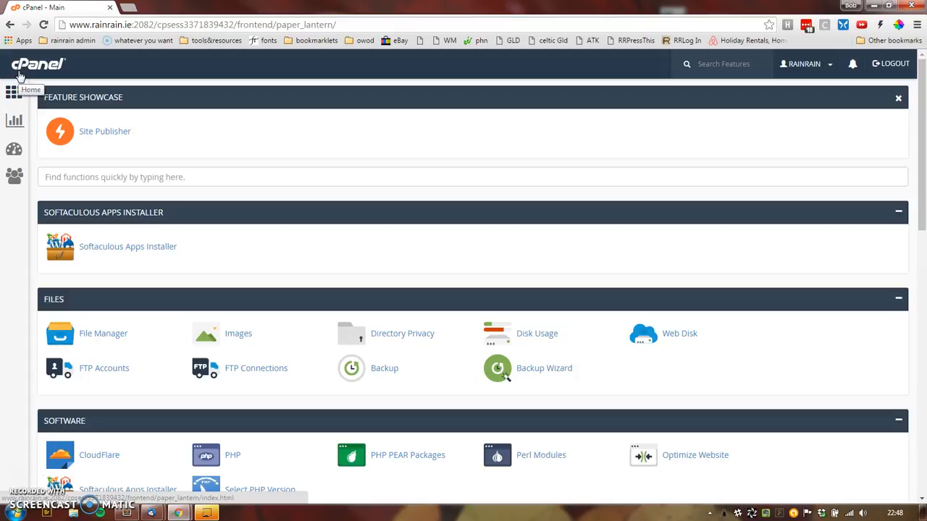
- Open the Softaculous Apps Installer from the cPanel home page
left_click(22, 72)
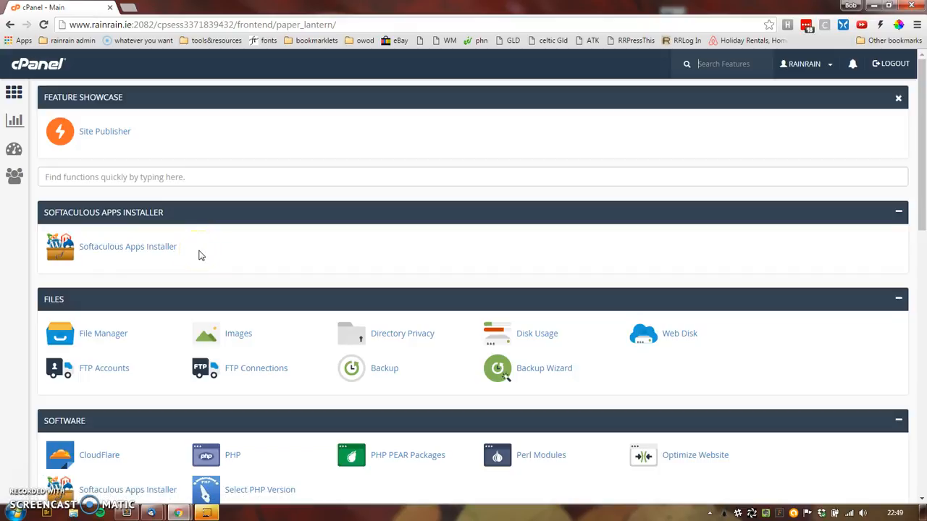
left_click(107, 249)
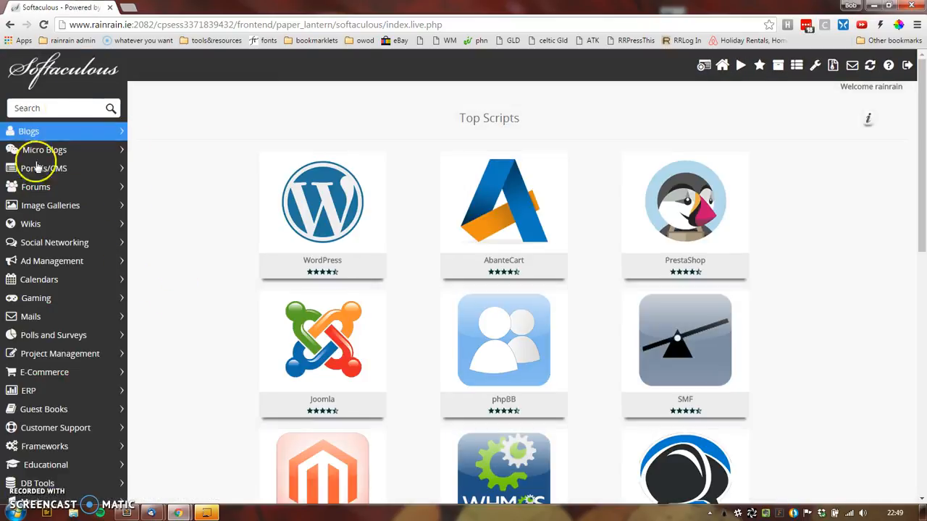
scroll(37, 316, "down", 6)
scroll(42, 367, "up", 6)
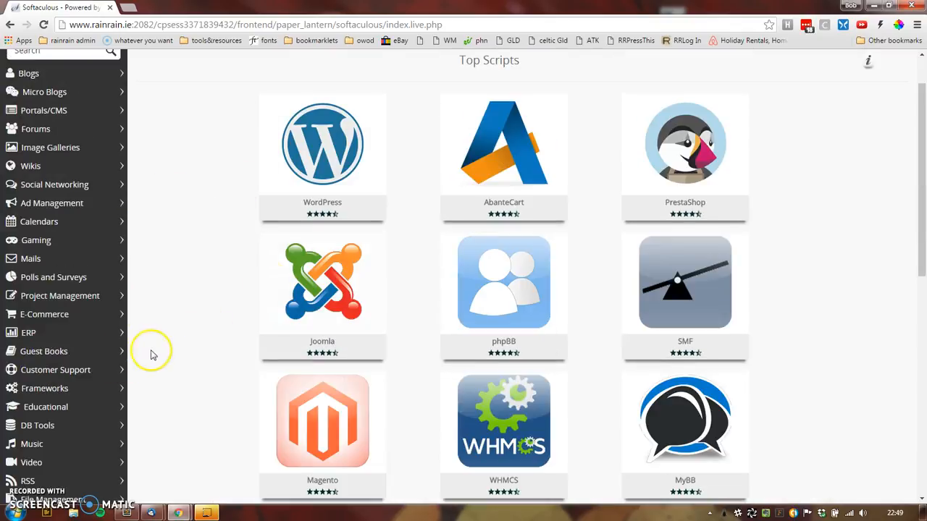
- Start a WordPress installation from the top scripts and open its installation form
mouse_move(324, 217)
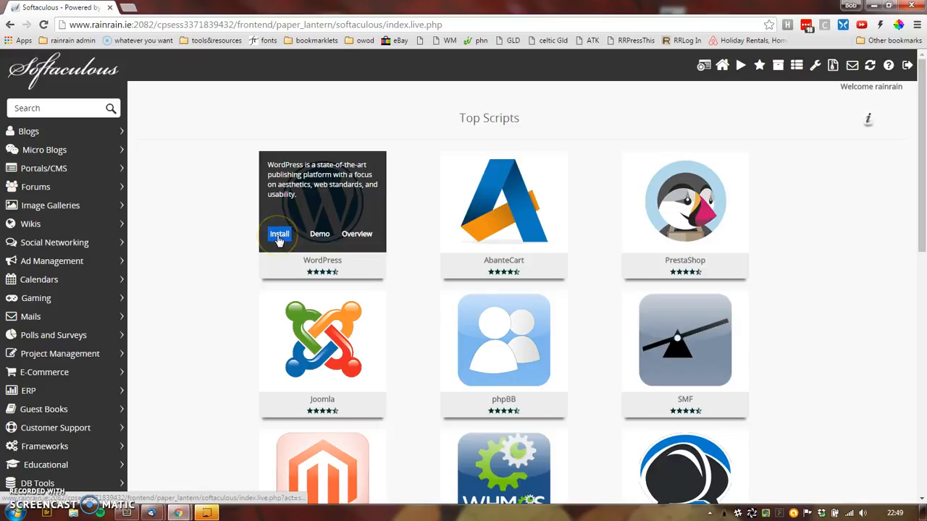
left_click(279, 236)
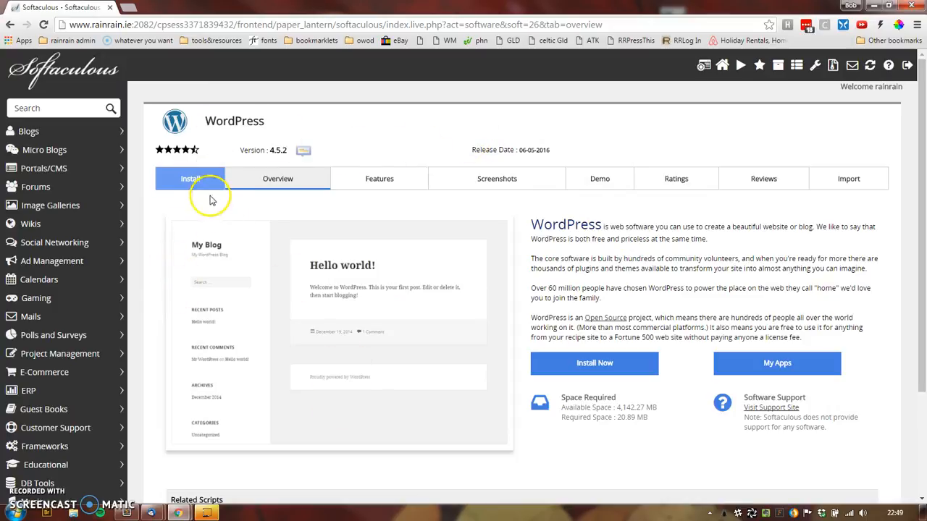
left_click(590, 365)
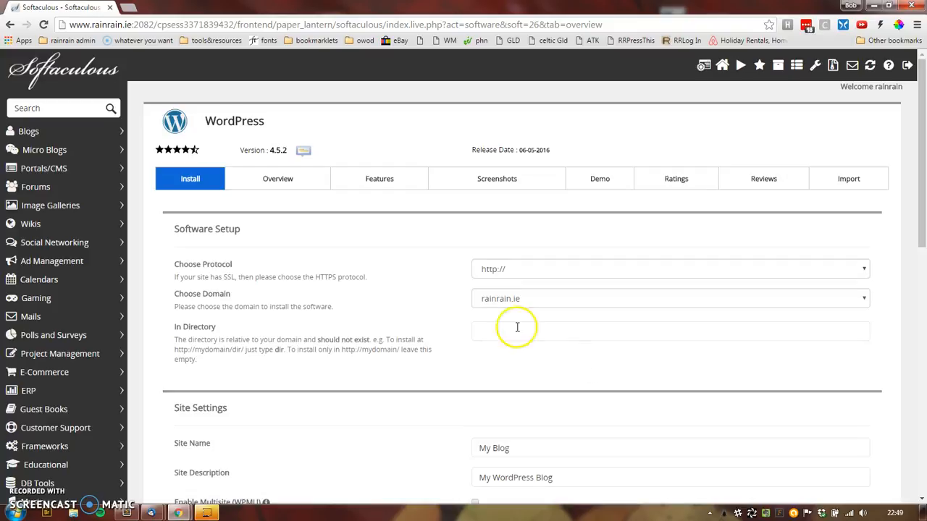
scroll(333, 309, "down", 8)
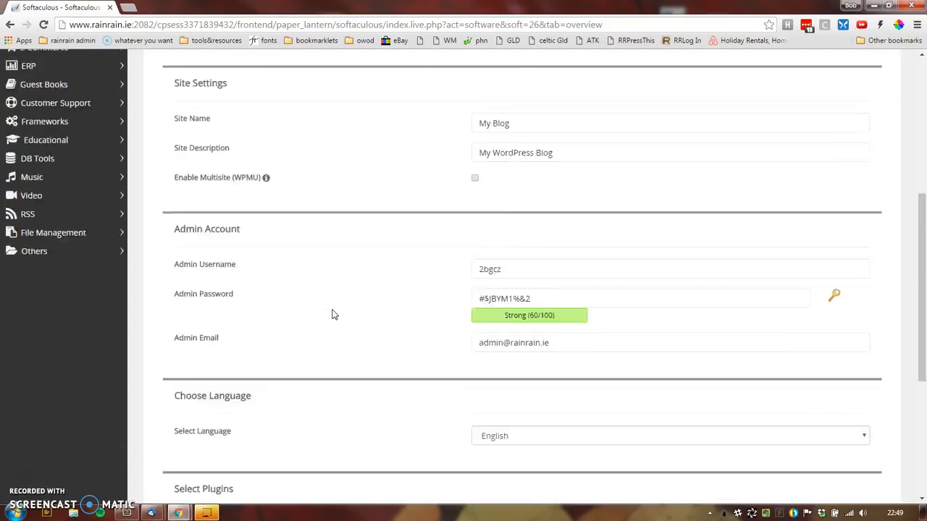
scroll(334, 316, "up", 10)
scroll(334, 314, "down", 2)
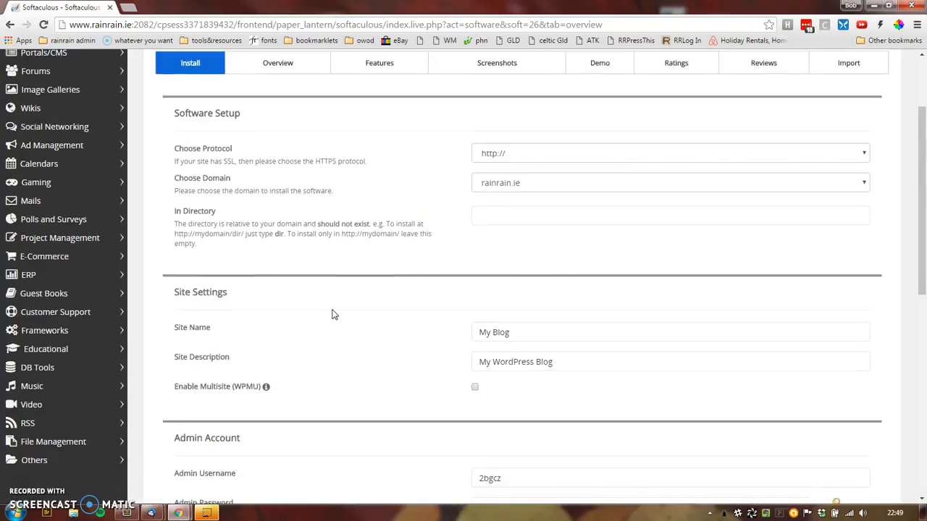
left_click(508, 153)
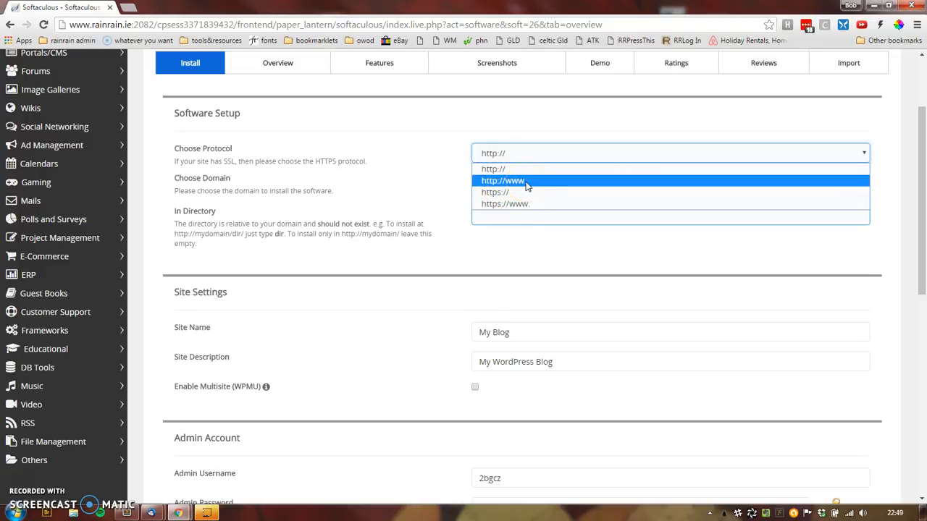
left_click(492, 153)
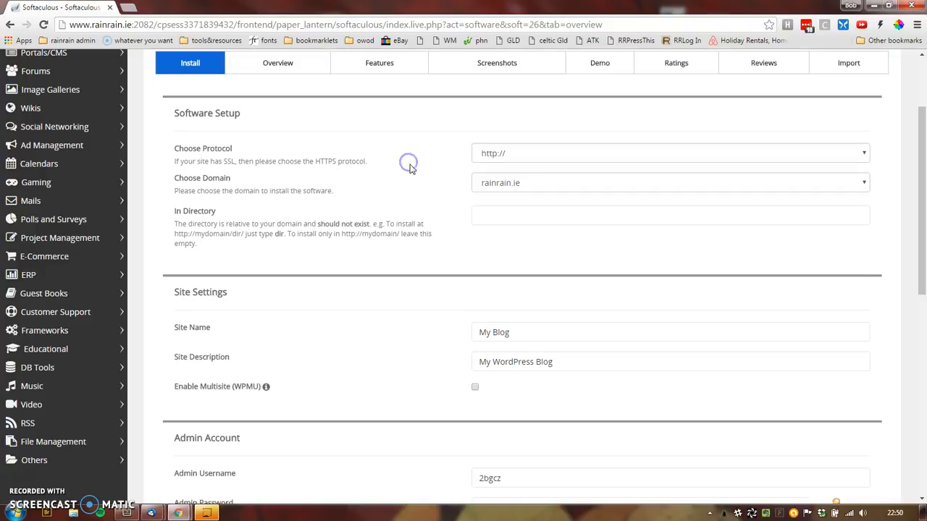
left_click(513, 186)
left_click(408, 194)
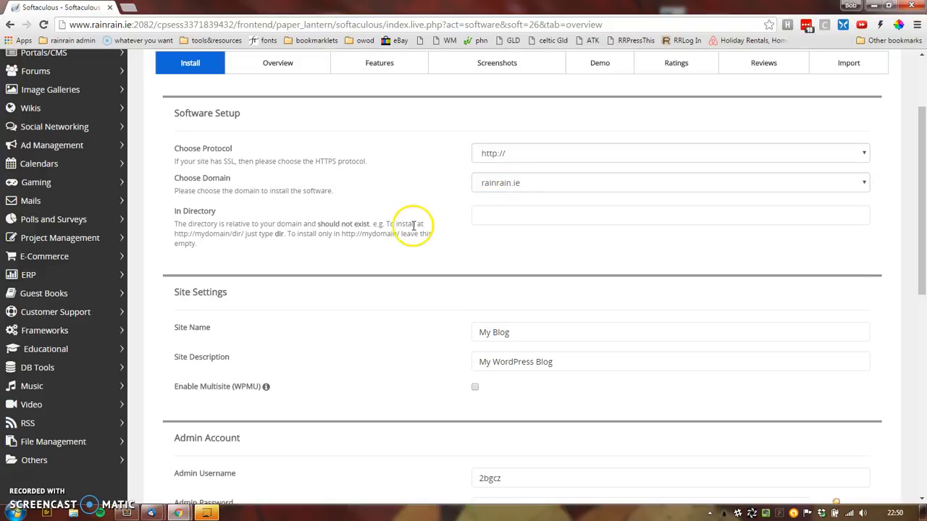
- Set the installation directory for WordPress under the chosen domain to training
scroll(427, 196, "down", 1)
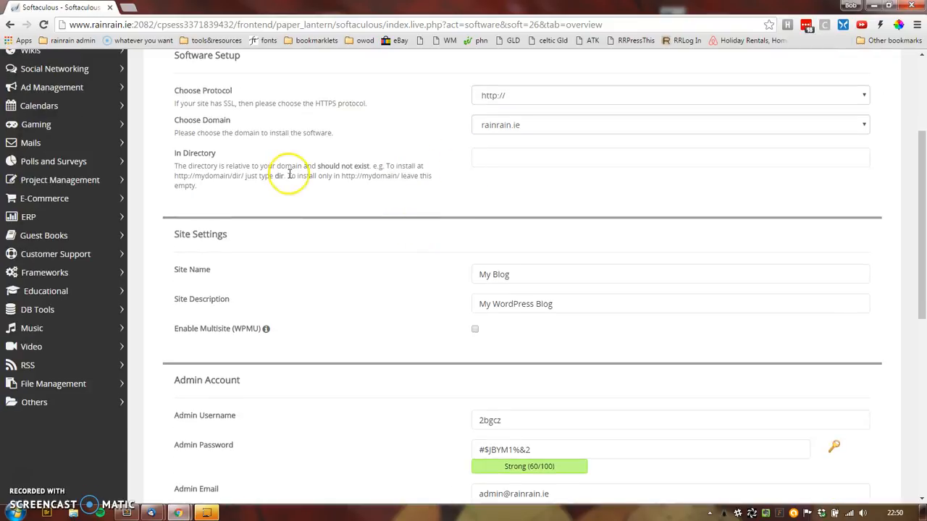
left_click(195, 152)
left_click(494, 127)
left_click(482, 157)
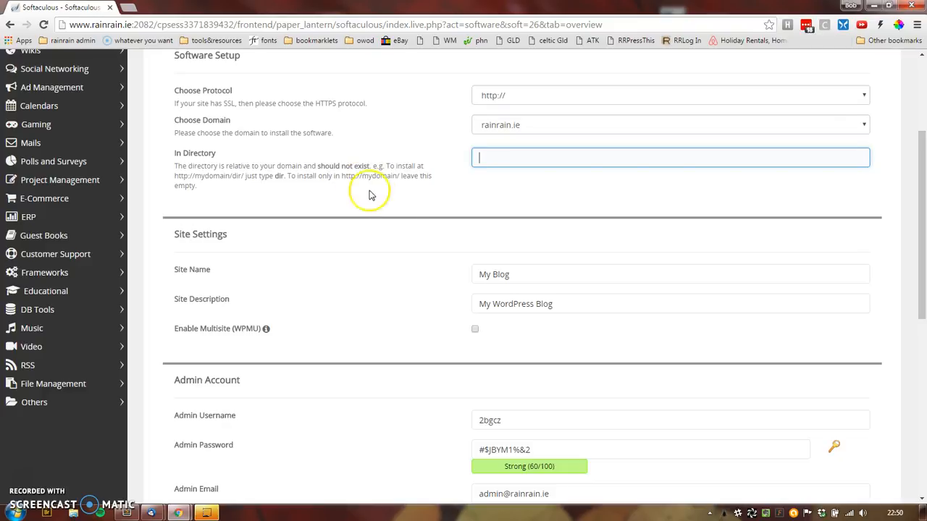
left_click(491, 130)
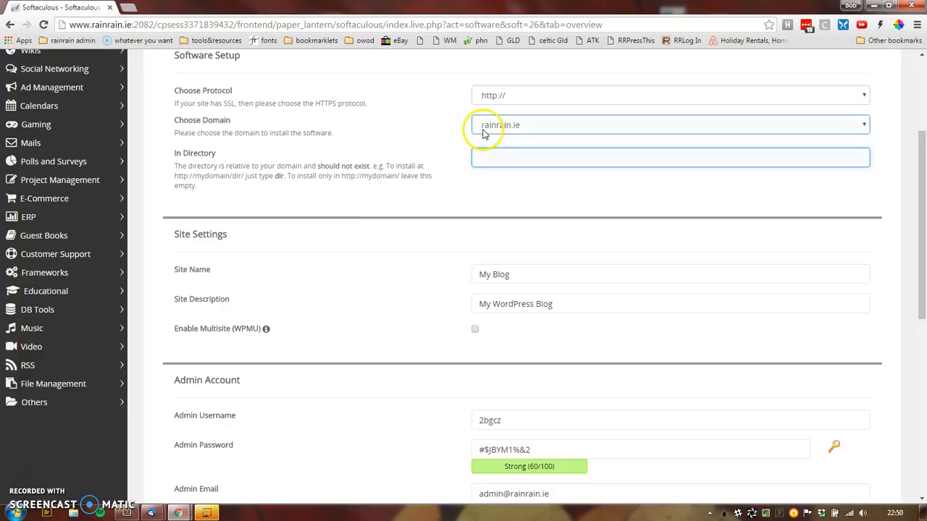
left_click(492, 157)
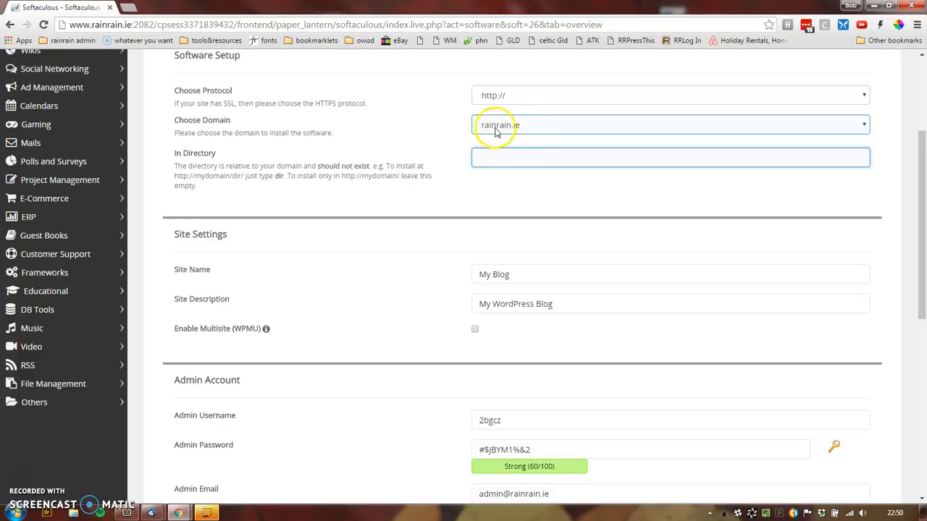
left_click(473, 157)
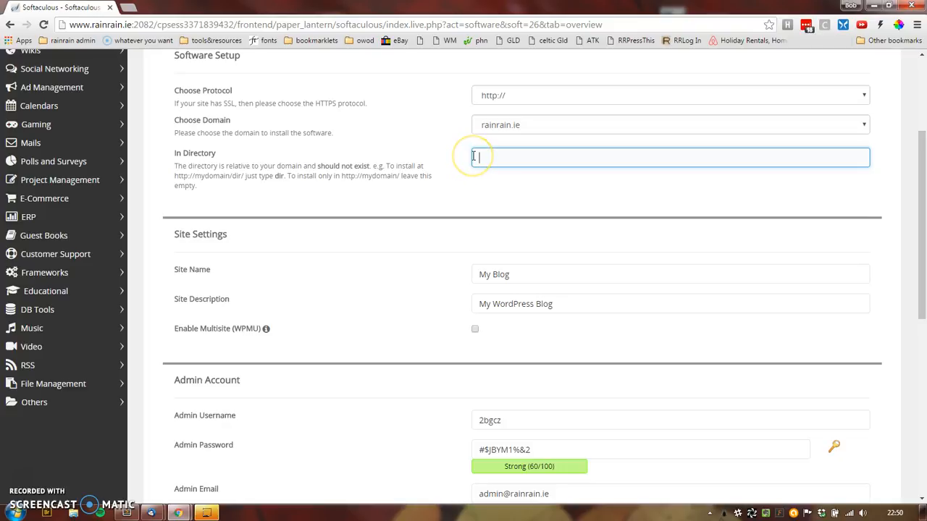
left_click(509, 162)
type("training")
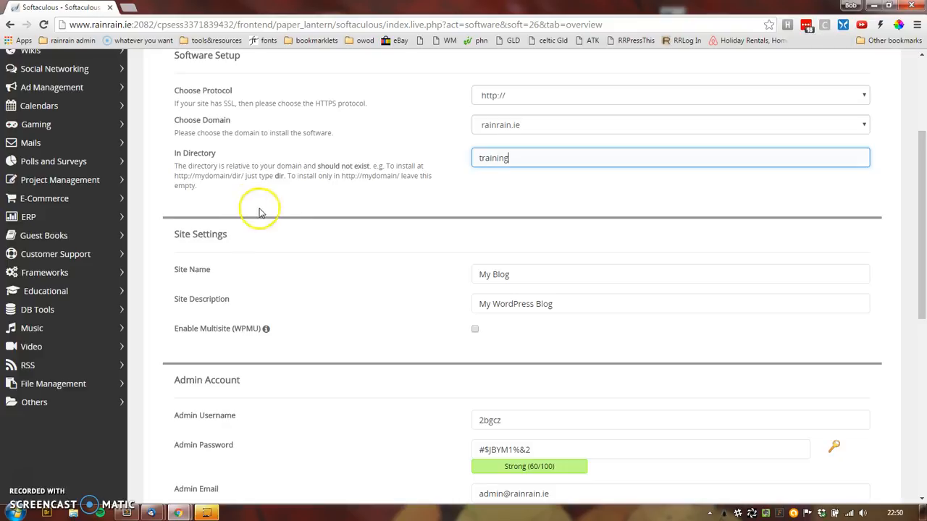
left_click(472, 159)
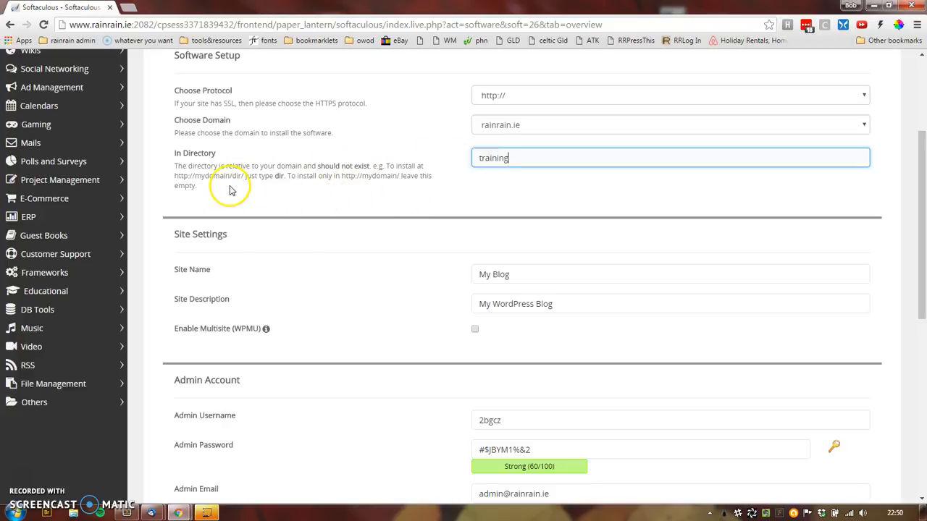
left_click_drag(543, 155, 362, 161)
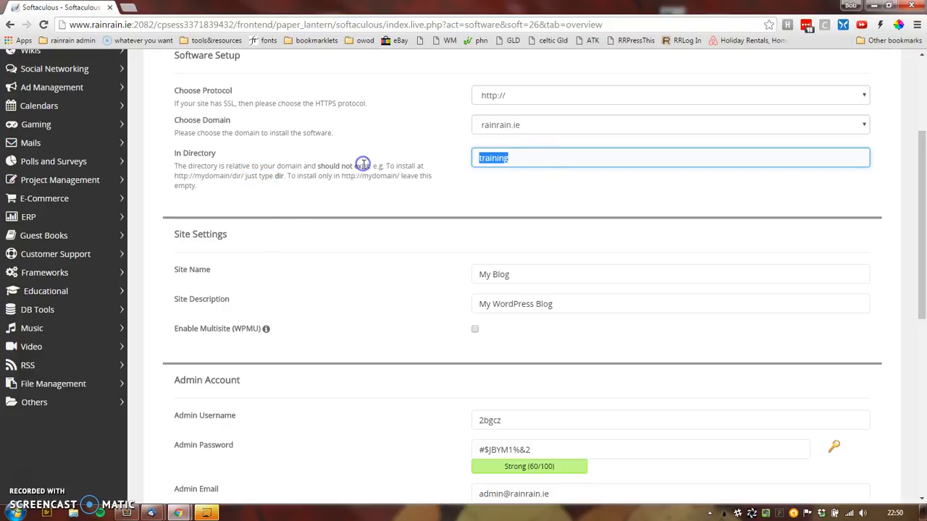
left_click(406, 192)
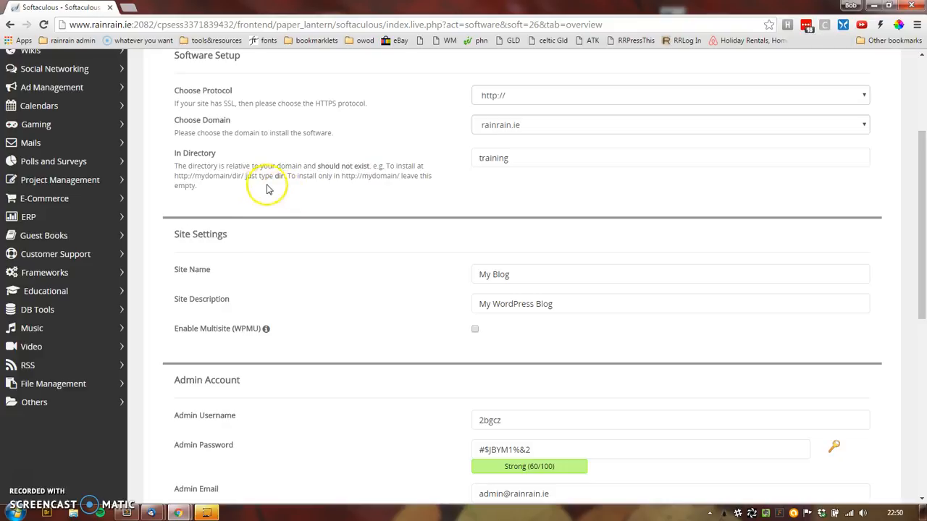
left_click_drag(242, 175, 178, 180)
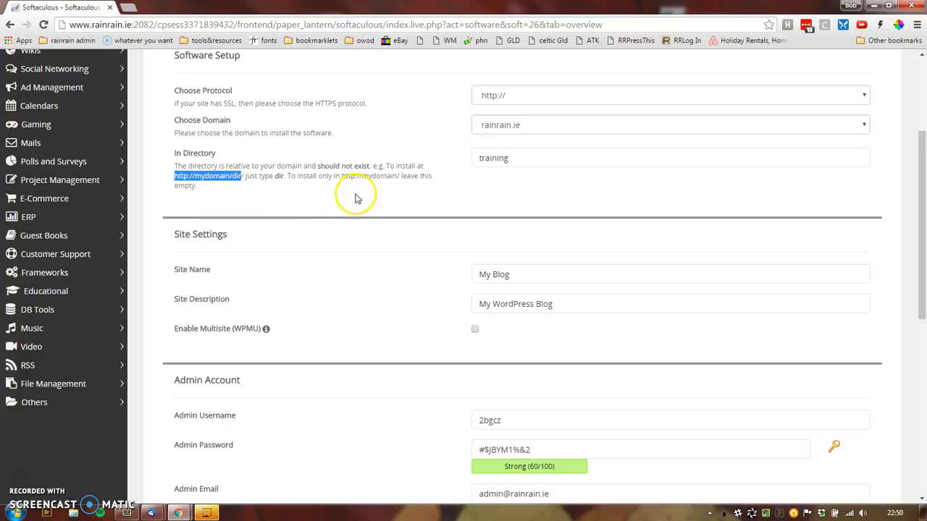
- Review the site name and description in the site settings, and the admin account's username and password fields
scroll(354, 198, "down", 1)
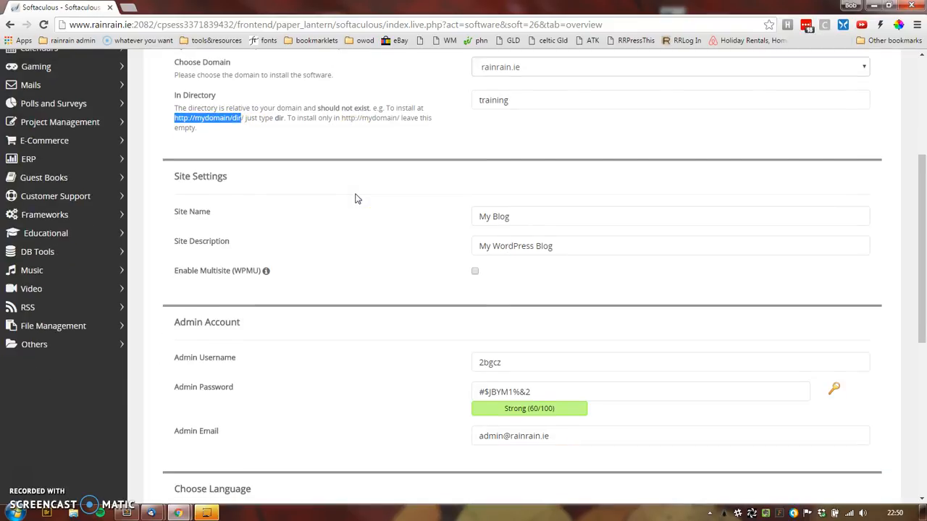
triple_click(496, 216)
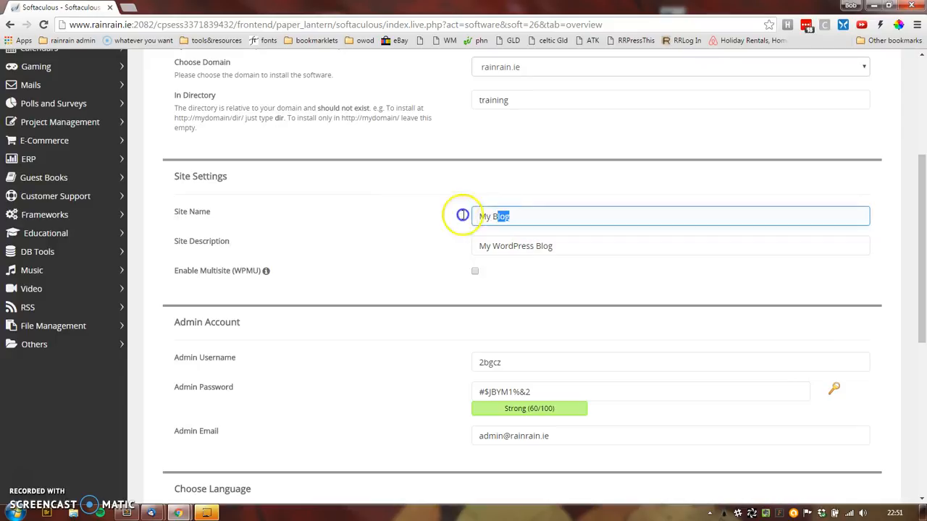
left_click(548, 250)
triple_click(548, 251)
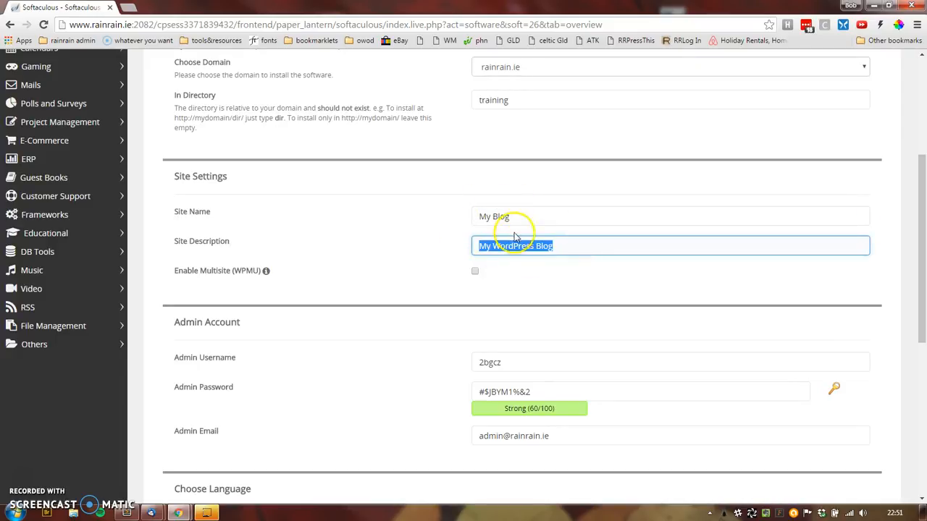
scroll(417, 257, "down", 2)
scroll(406, 264, "down", 1)
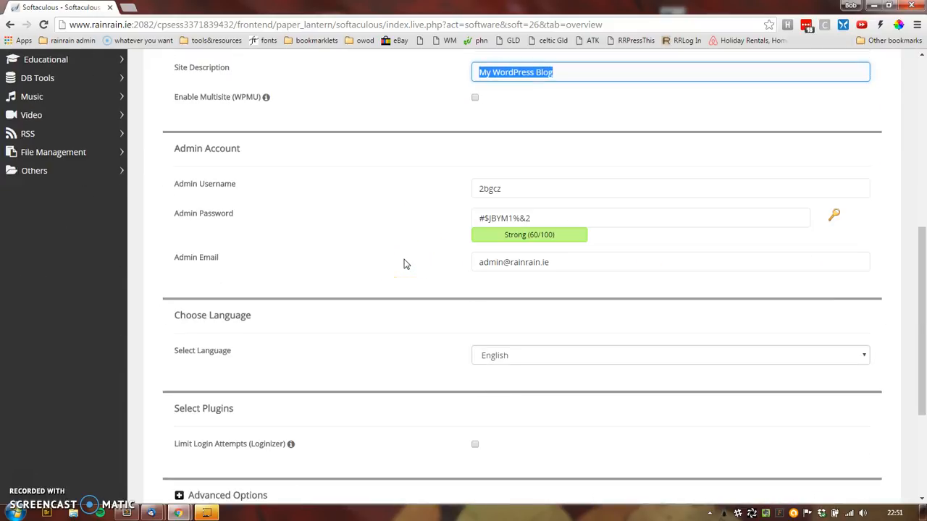
left_click(521, 217)
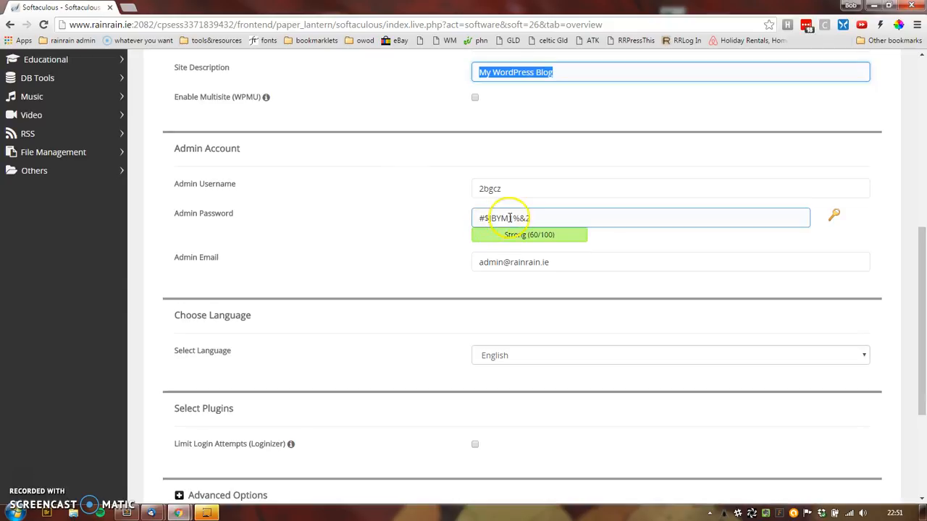
left_click(519, 190)
double_click(519, 190)
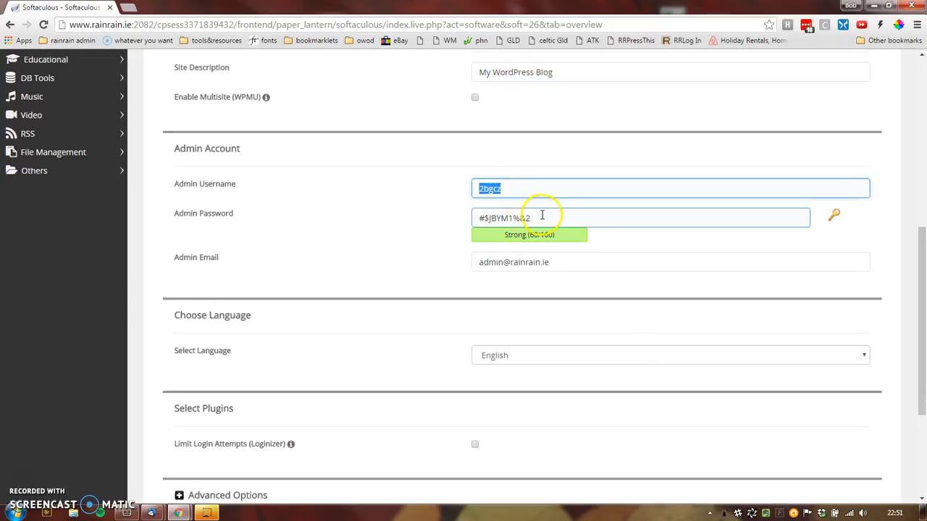
left_click_drag(540, 221, 326, 229)
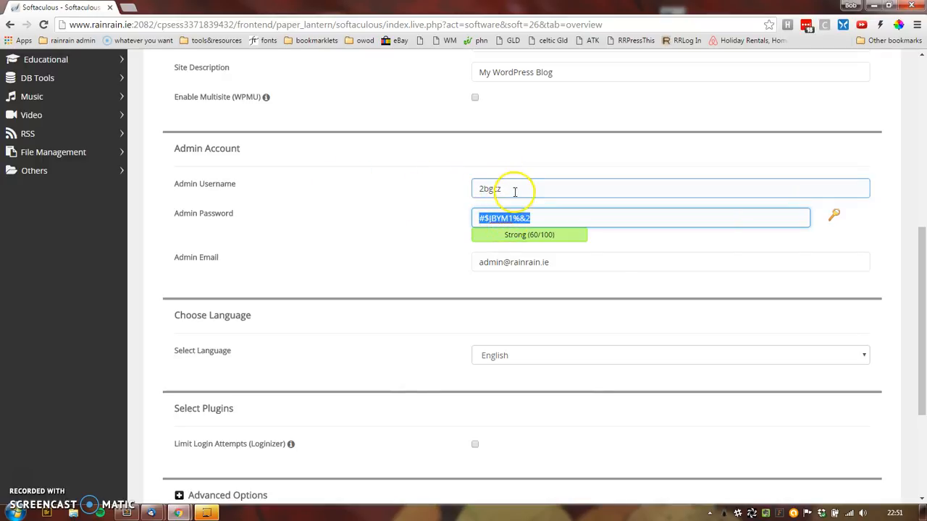
left_click_drag(523, 188, 369, 195)
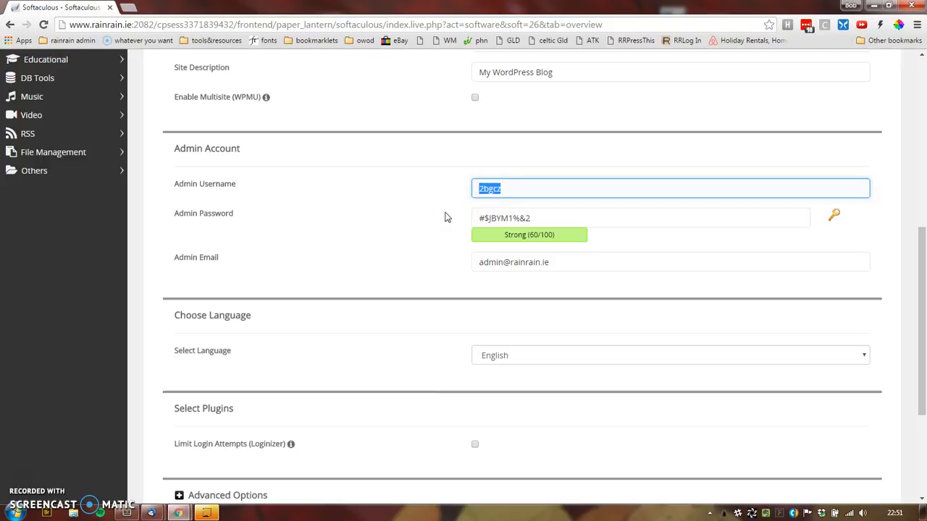
- Check the language and plugin settings, and expand the advanced options to examine the database, upgrade and backup settings
scroll(442, 218, "down", 2)
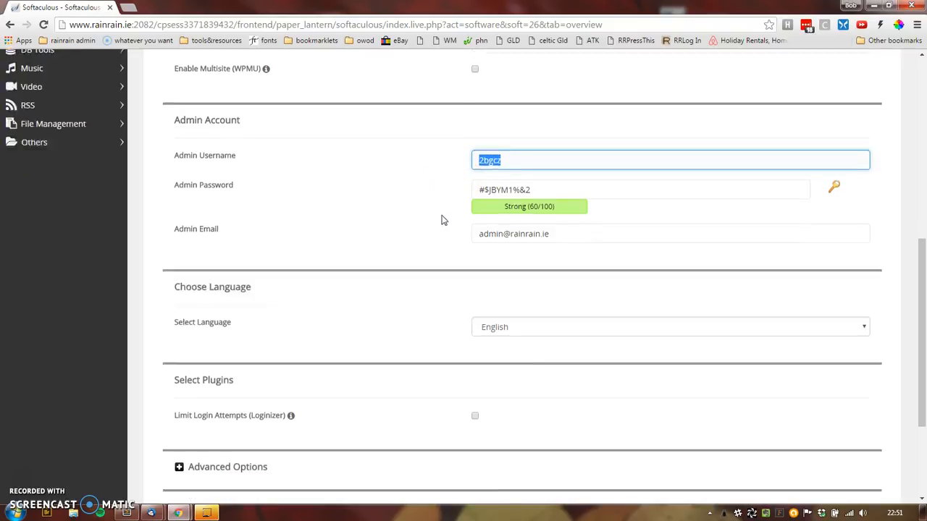
scroll(333, 268, "down", 3)
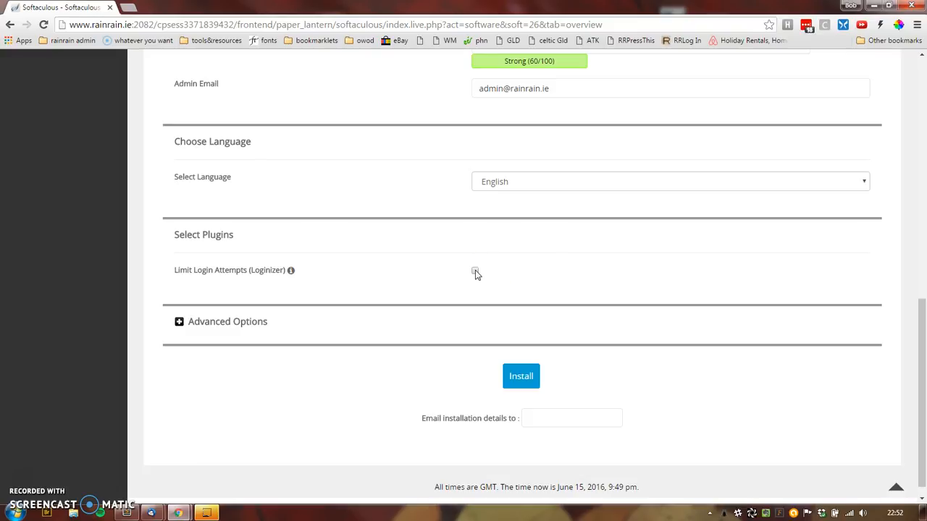
scroll(371, 258, "down", 1)
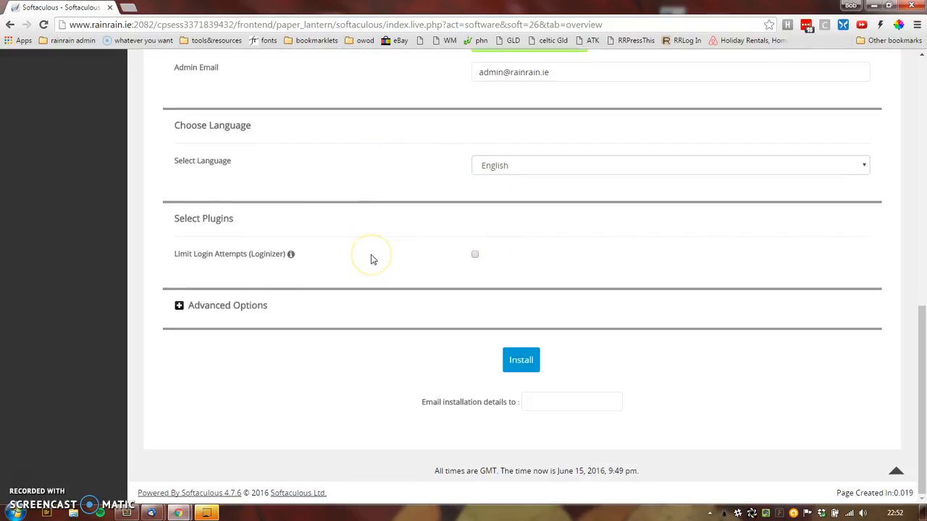
left_click(368, 279)
left_click(179, 307)
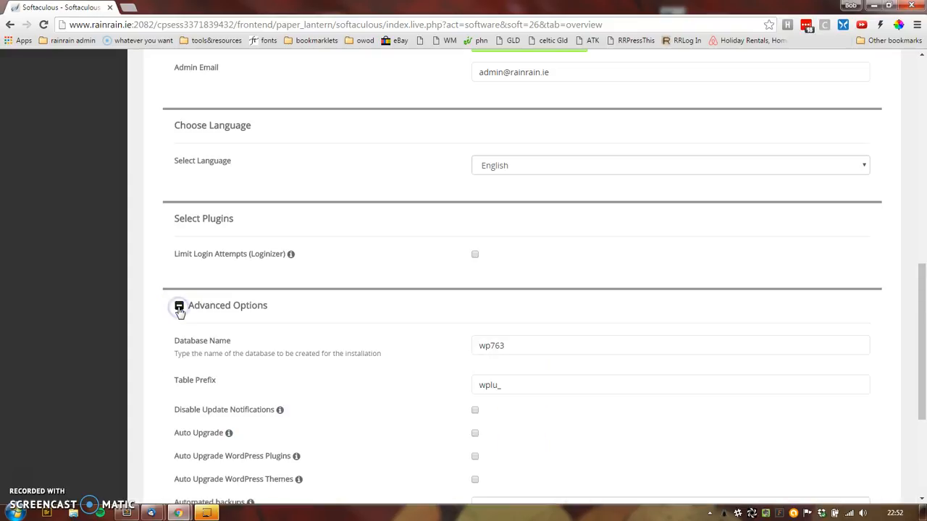
scroll(211, 313, "down", 3)
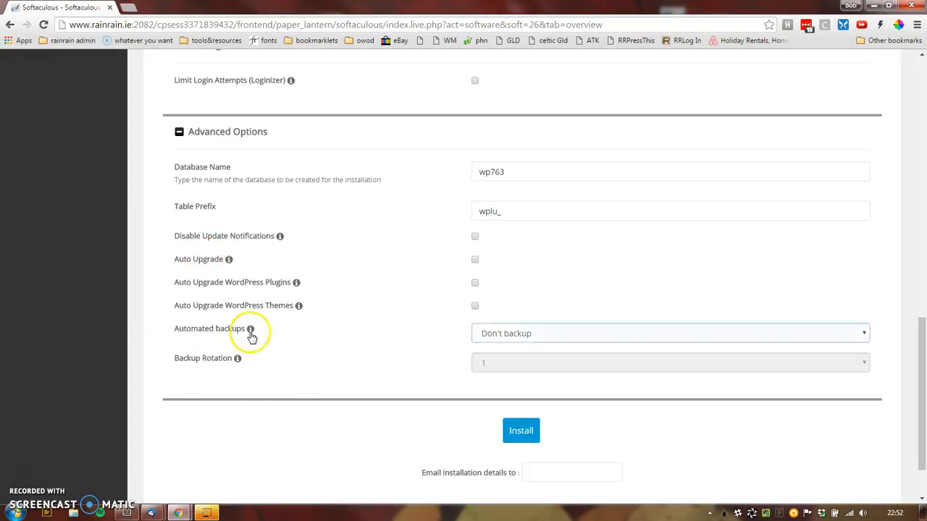
- Try to install WordPress in the training directory, leaving the advanced options and the installation details e-mail field unchanged
scroll(251, 337, "up", 15)
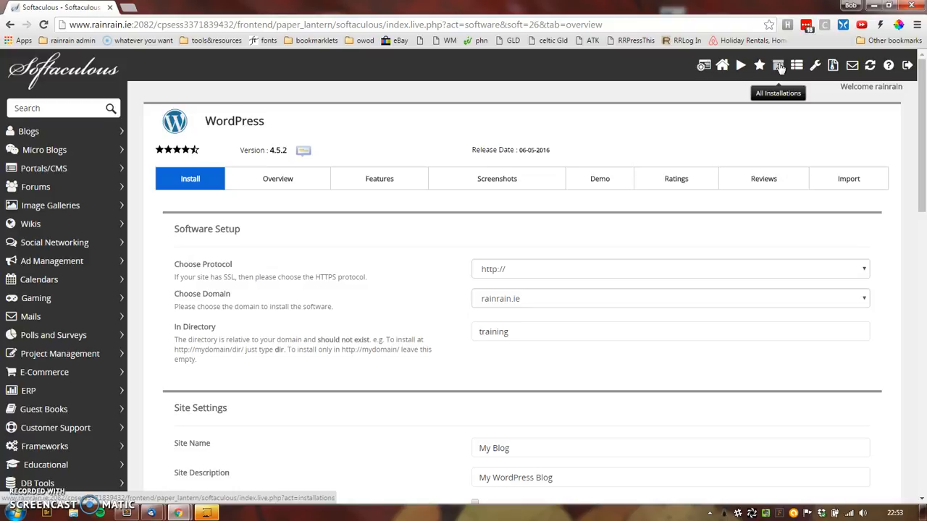
scroll(564, 265, "down", 15)
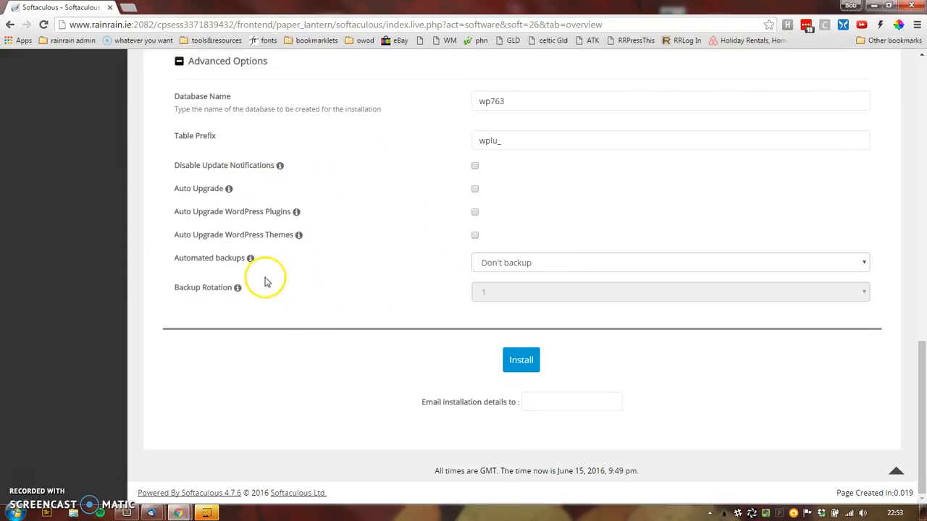
scroll(855, 260, "up", 15)
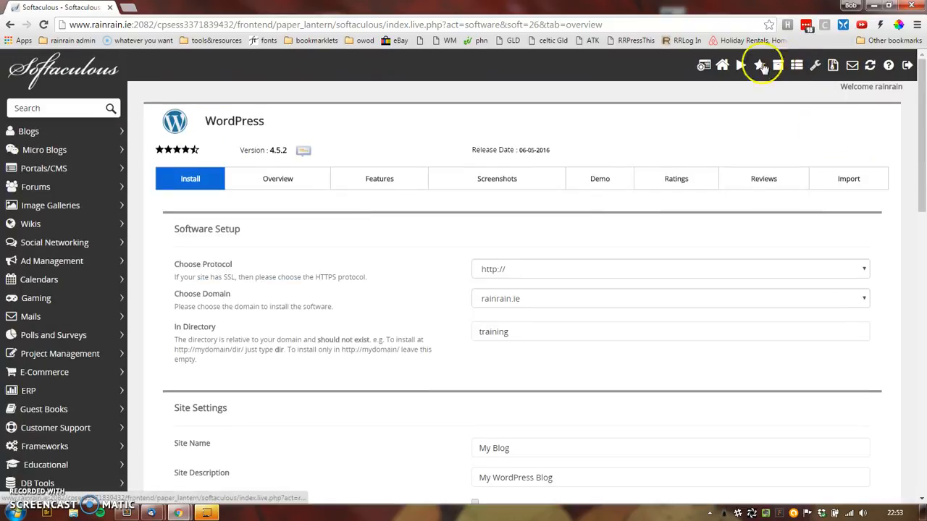
scroll(482, 278, "down", 6)
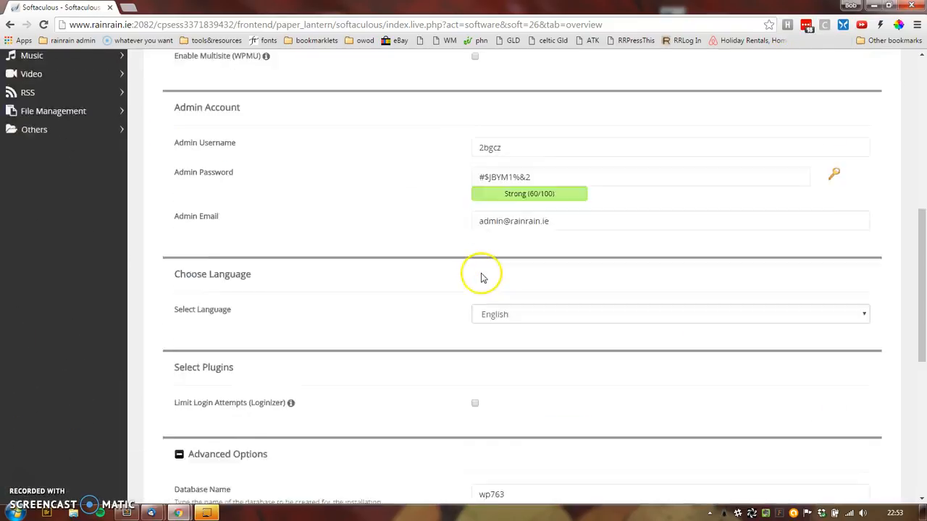
scroll(481, 277, "down", 6)
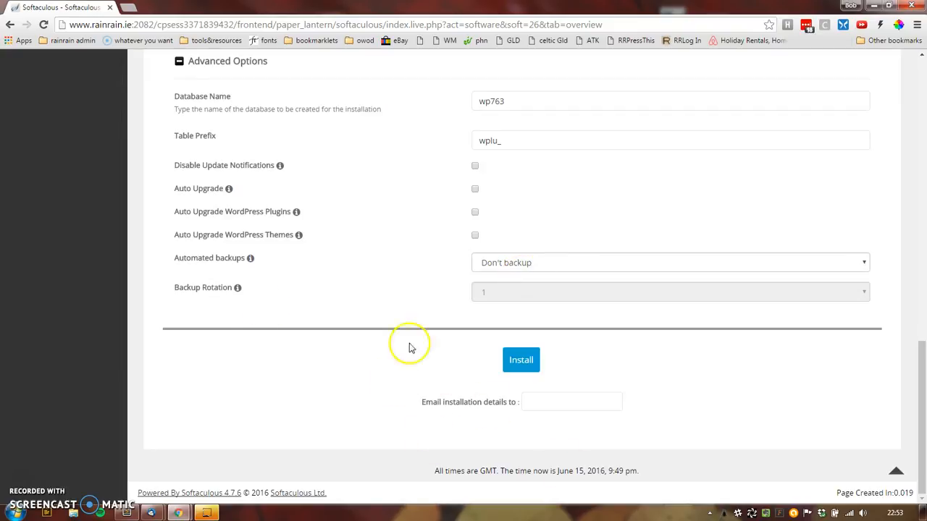
left_click(558, 402)
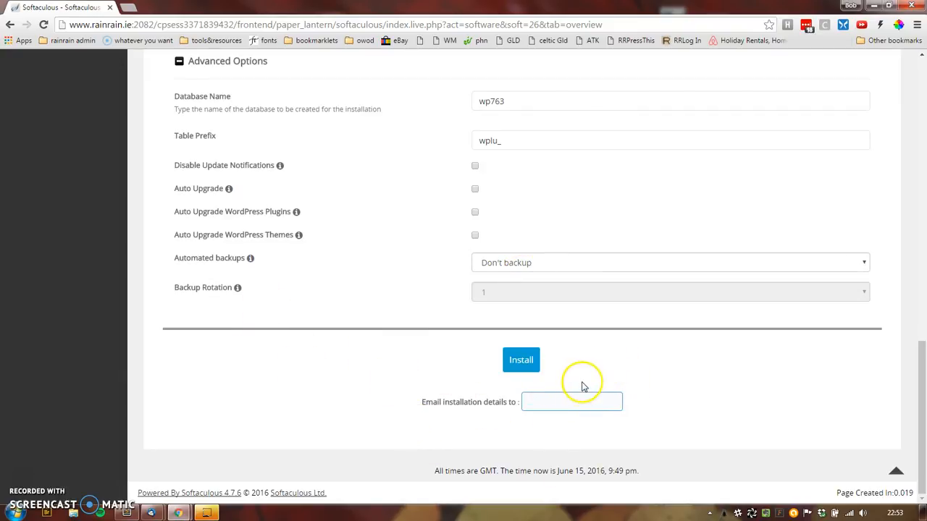
left_click(522, 365)
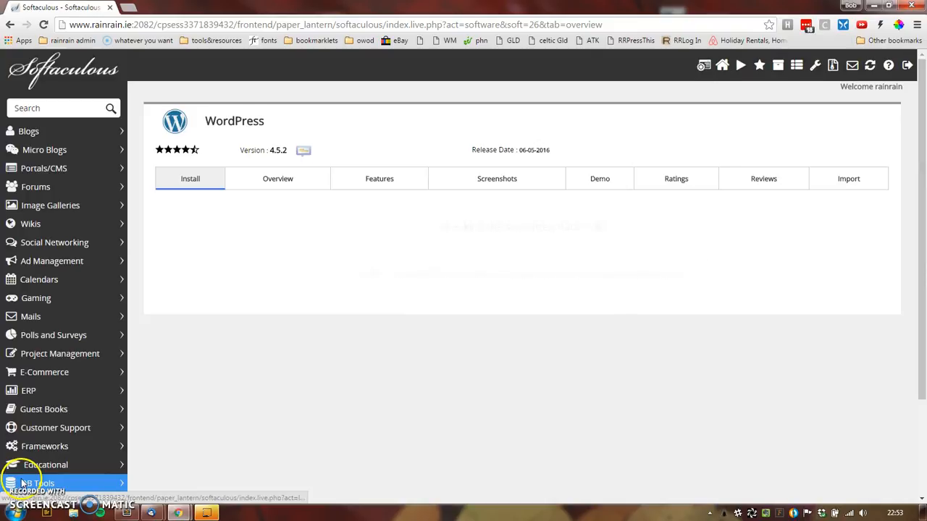
- Change the installation directory to training-video and install WordPress there
left_click(487, 395)
left_click(538, 395)
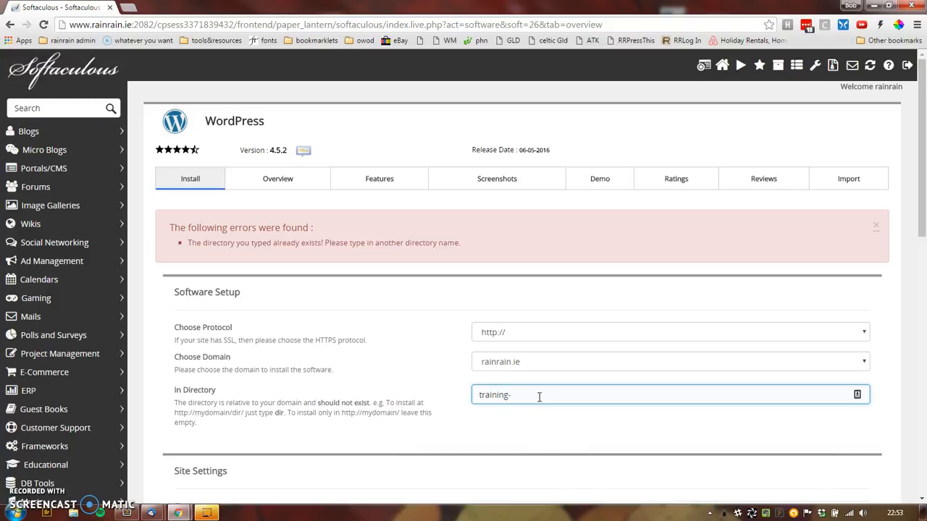
type("-video")
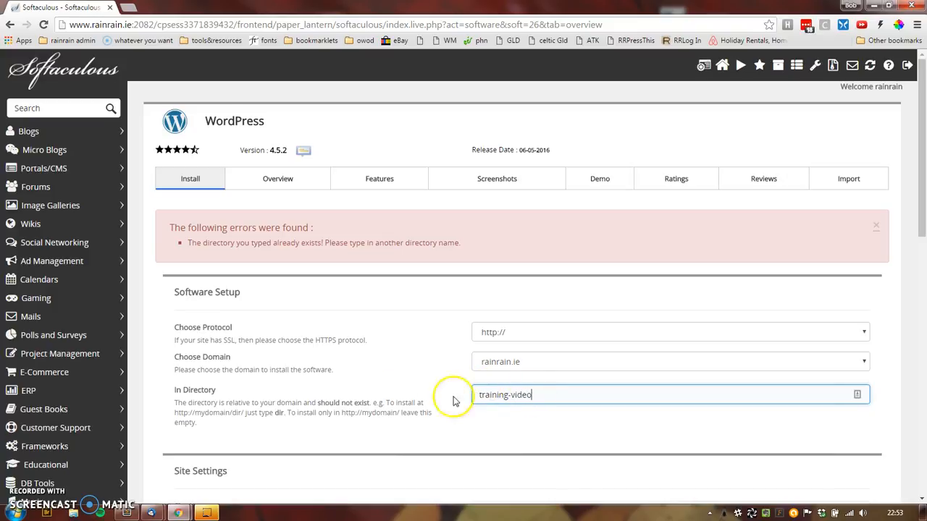
scroll(351, 391, "down", 10)
scroll(351, 393, "up", 10)
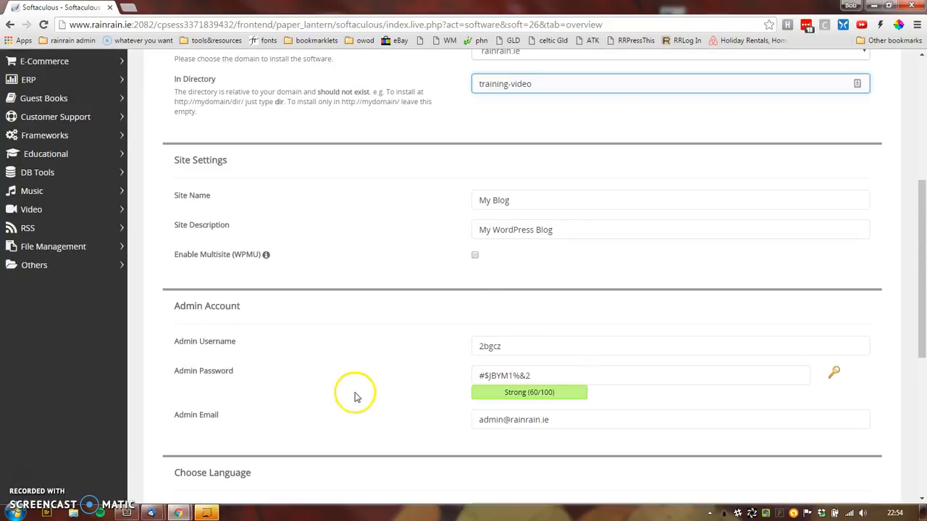
scroll(345, 377, "down", 10)
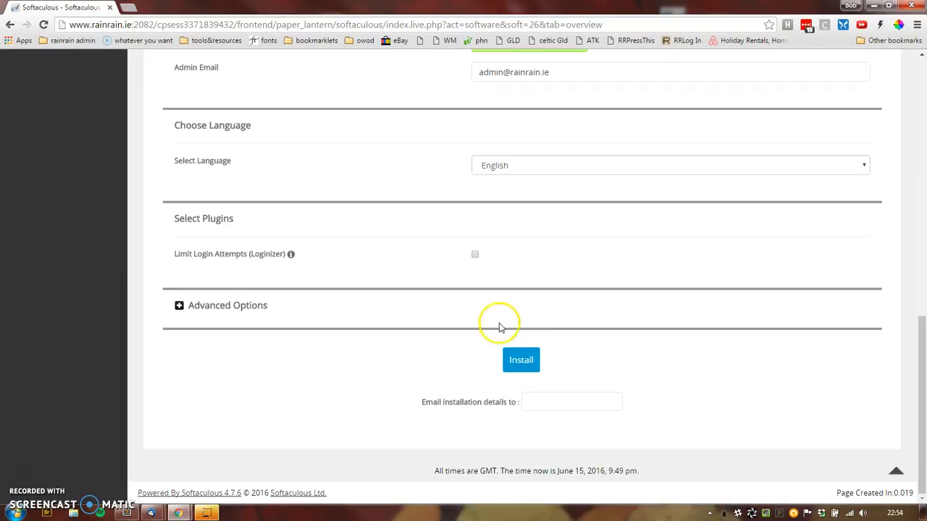
left_click(520, 362)
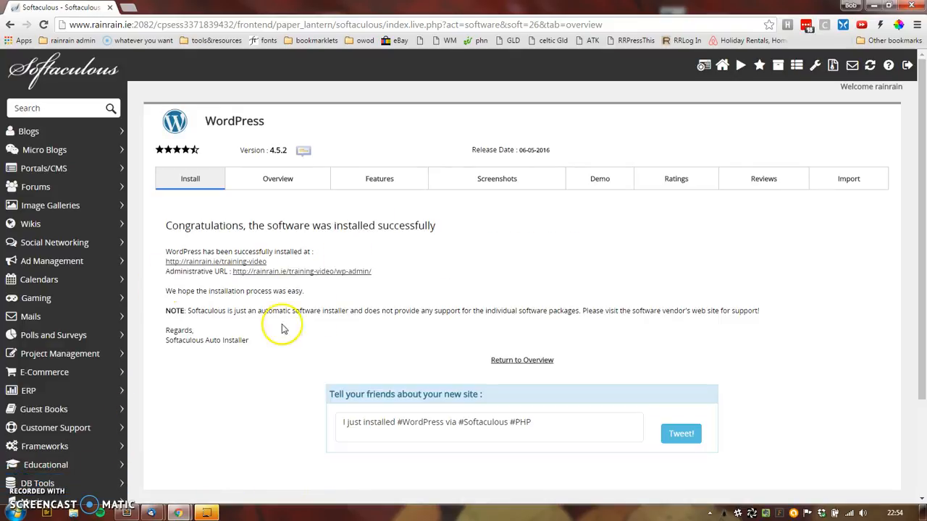
- Open the new installation's administrative URL in a separate browser tab and bring up its login page
left_click(199, 263)
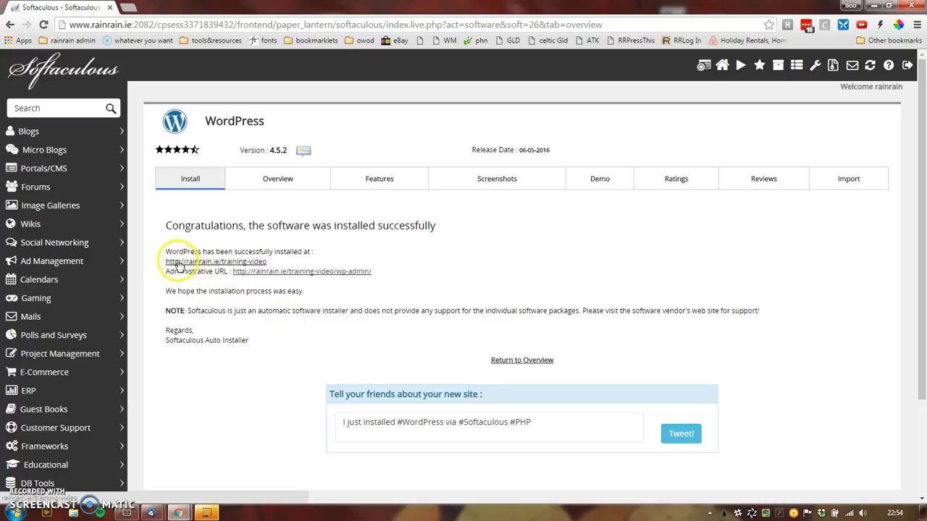
left_click(270, 273)
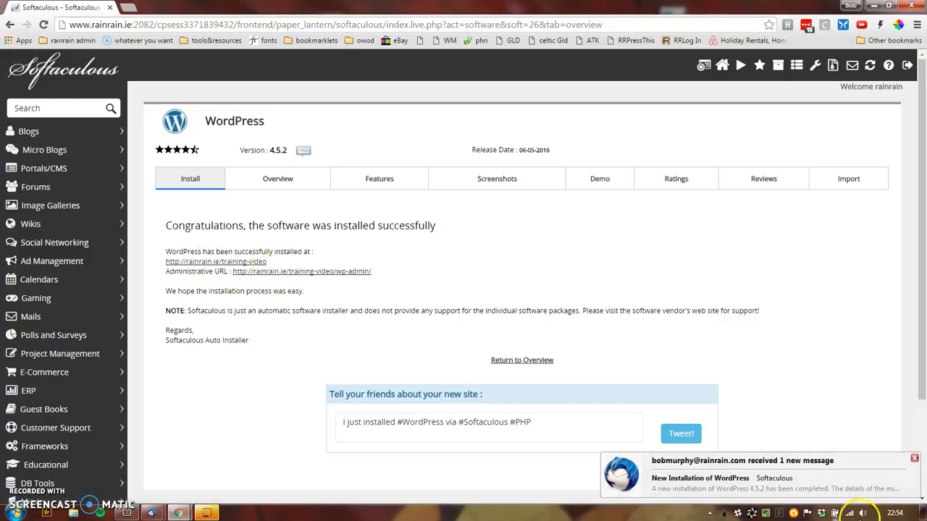
left_click(368, 410)
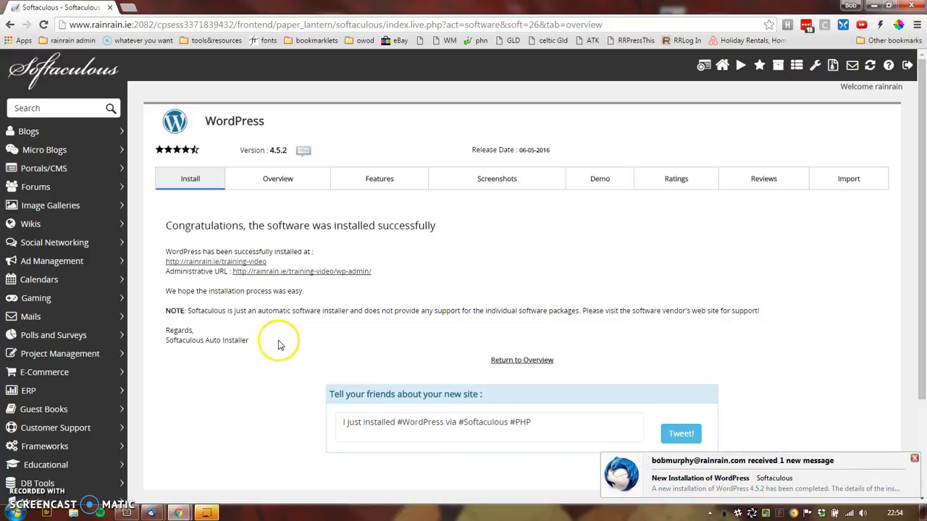
right_click(281, 275)
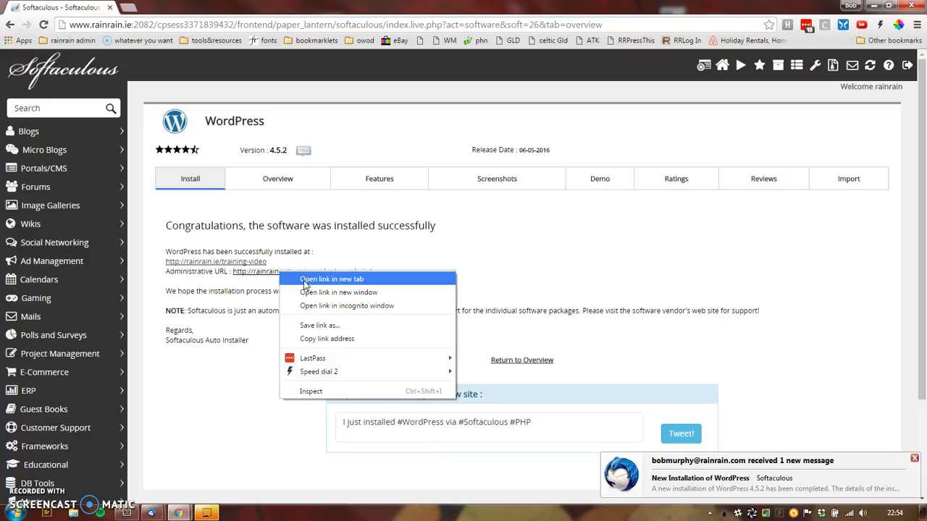
left_click(304, 282)
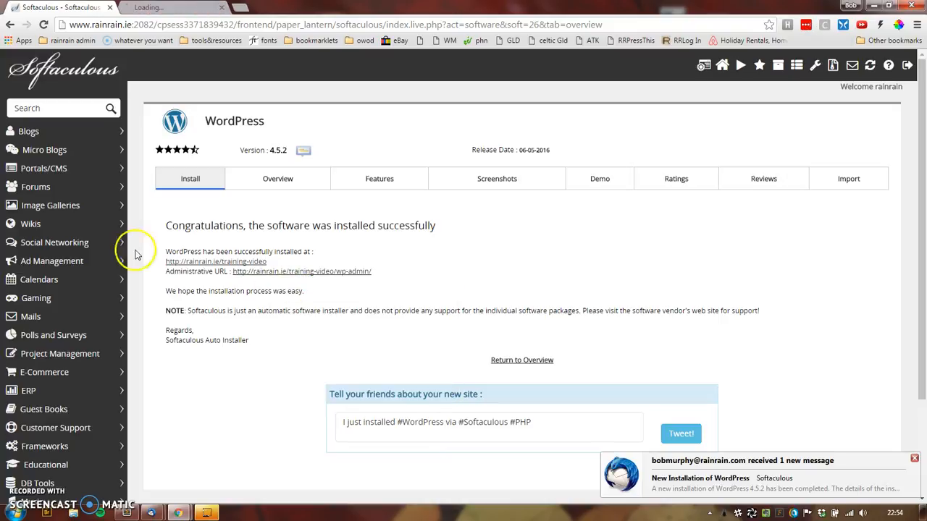
left_click(161, 7)
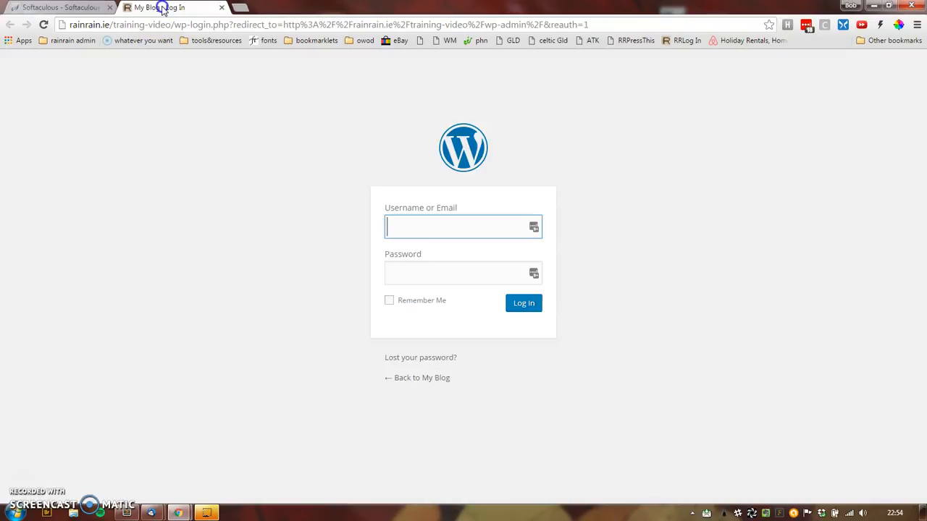
- Log in to the WordPress dashboard with the admin username and password, and dismiss the LastPass offer to remember the password
left_click(419, 278)
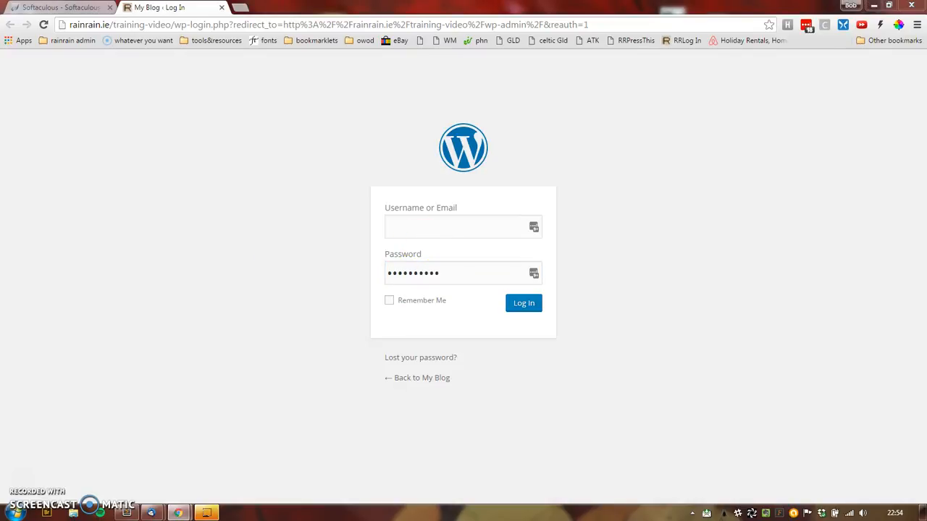
left_click(409, 226)
left_click(520, 303)
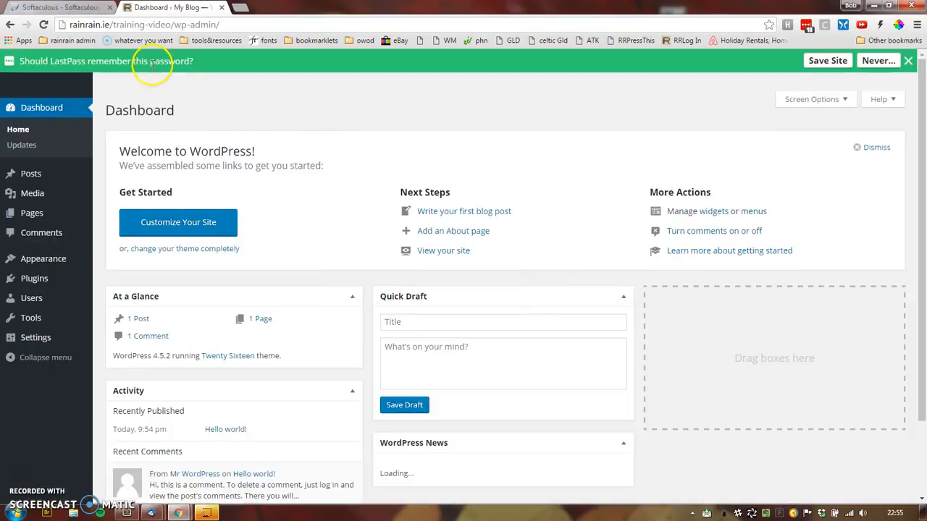
left_click(908, 60)
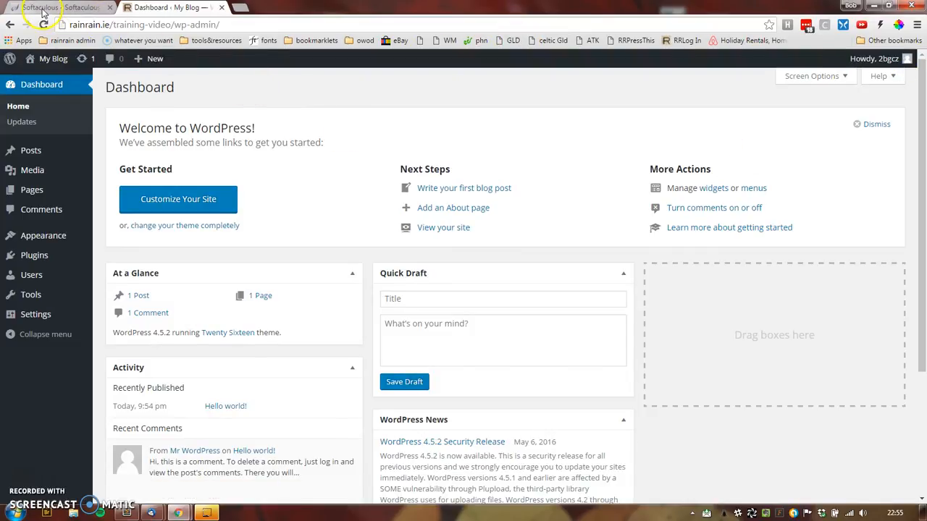
- Open the installed site's public address, rainrain.ie/training-video, from the Softaculous installation summary and view its front page
left_click(44, 9)
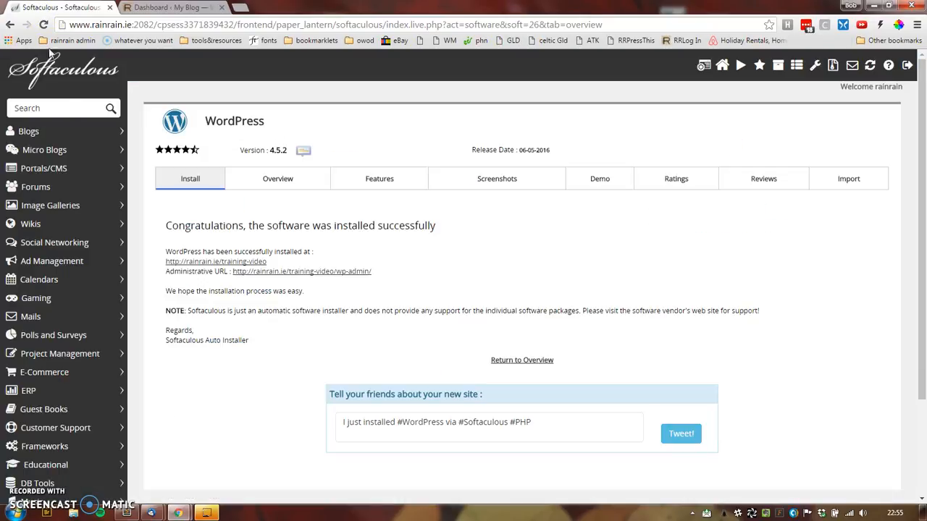
left_click(197, 263)
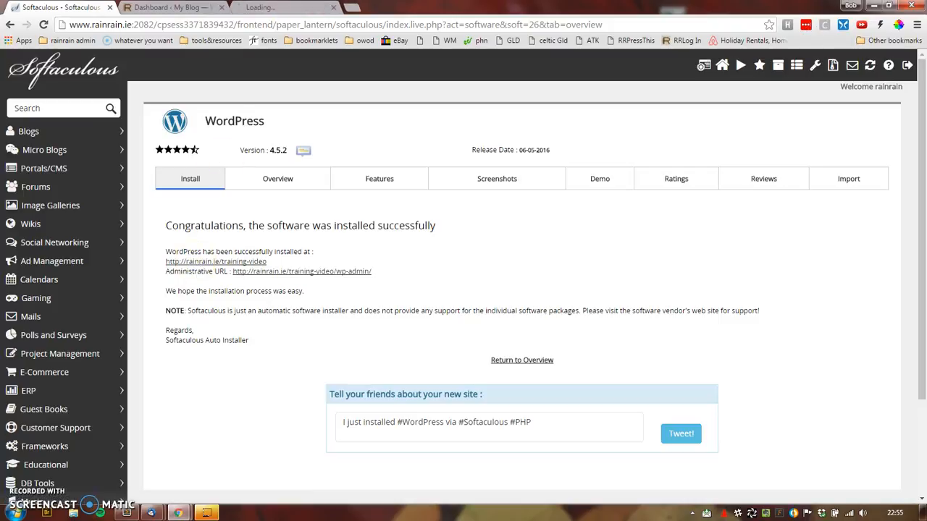
left_click(275, 8)
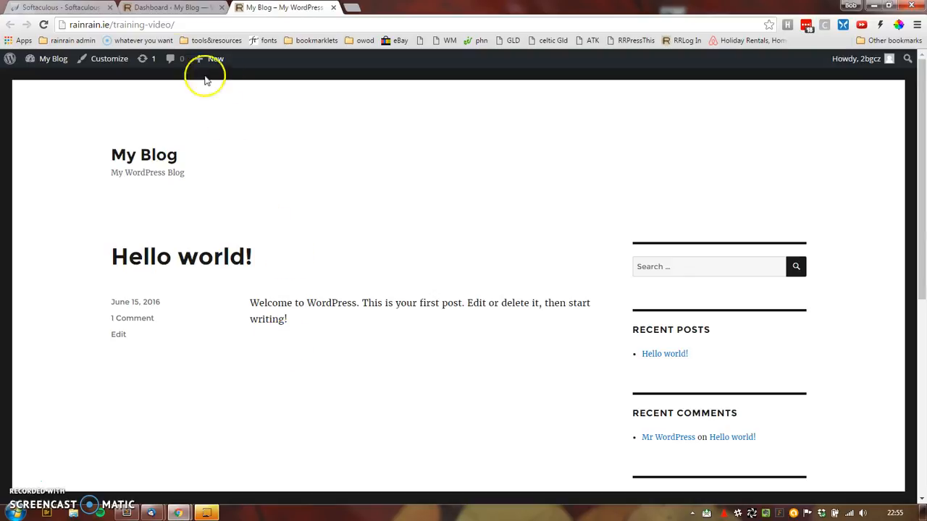
- Return to Softaculous and show the list of all script installations
left_click(70, 8)
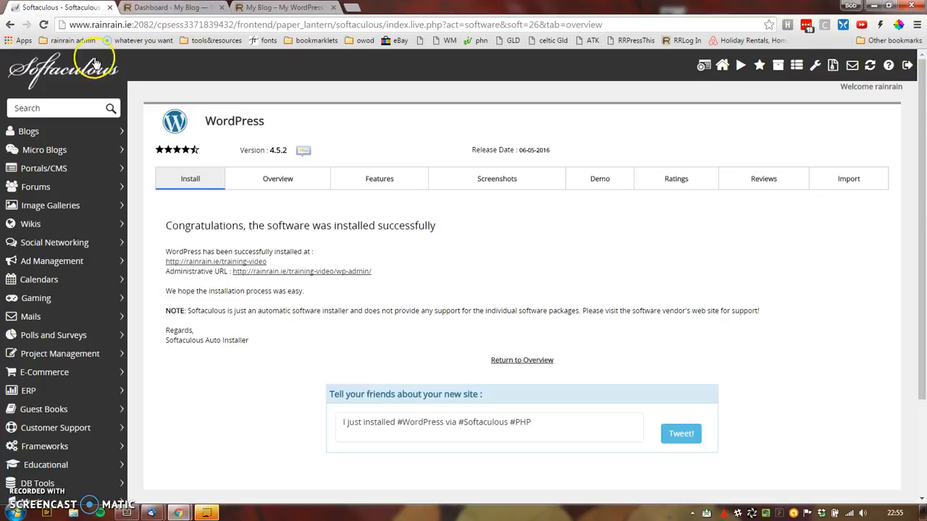
left_click(779, 66)
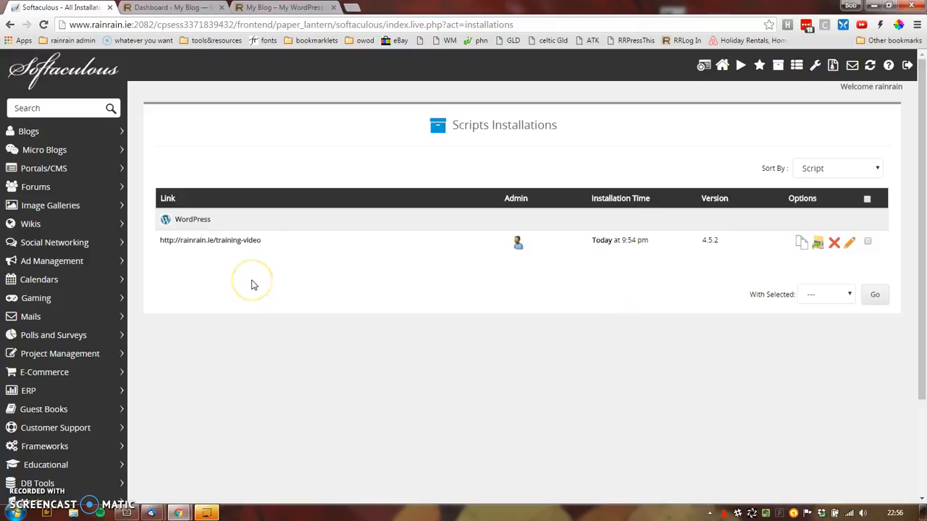
- Revisit the WordPress dashboard and the blog's front page, and highlight the training-video directory and the full web address
left_click(165, 7)
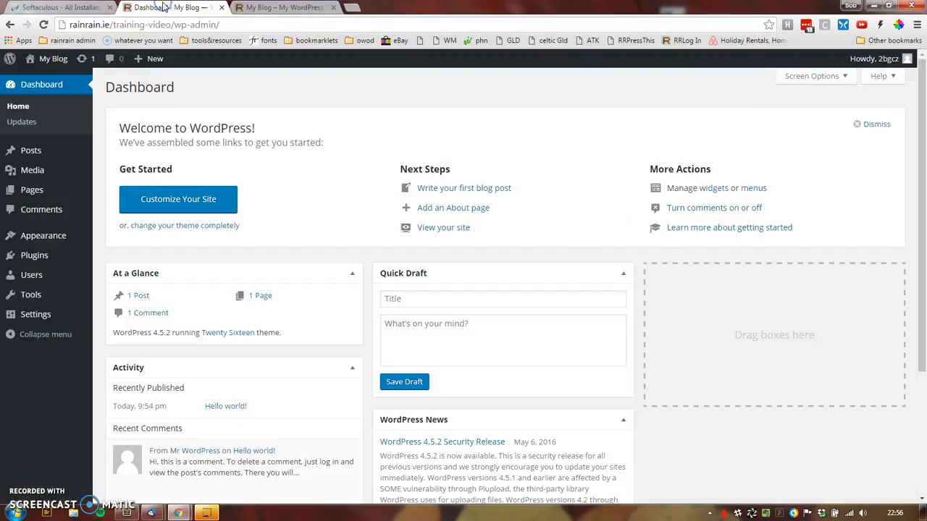
left_click(268, 6)
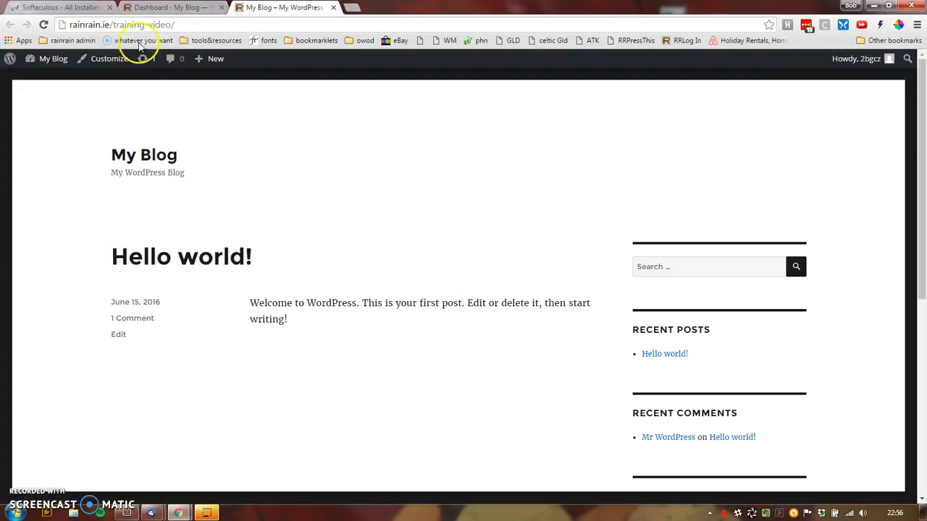
left_click_drag(113, 26, 219, 31)
left_click(214, 26)
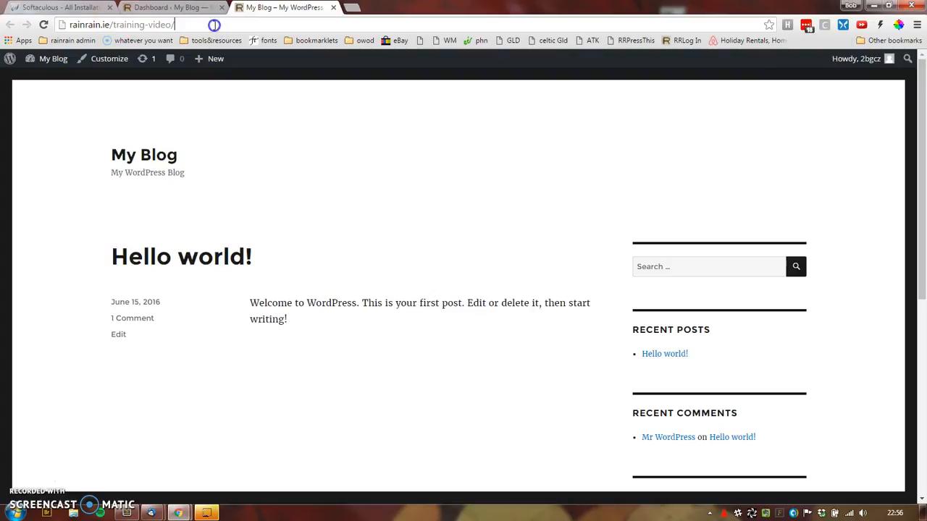
left_click_drag(110, 25, 208, 25)
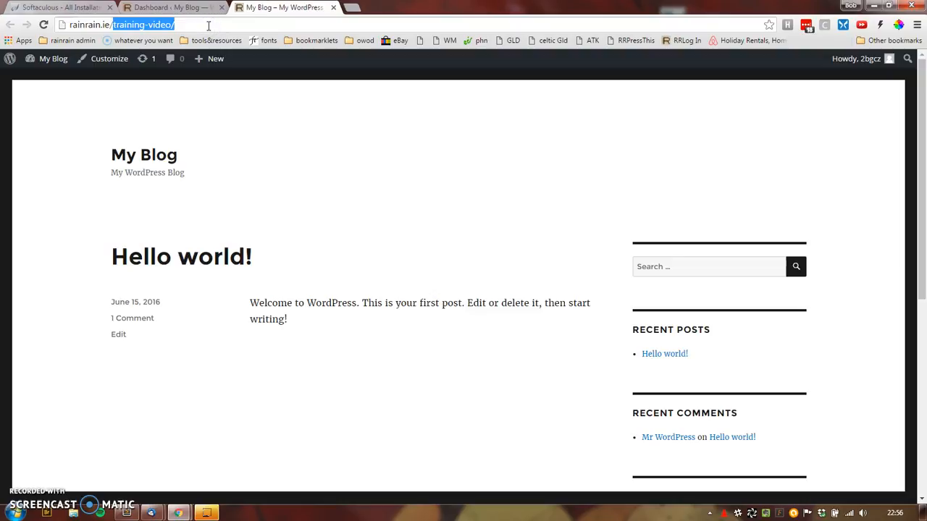
left_click(210, 26)
left_click_drag(174, 25, 48, 25)
left_click(112, 24)
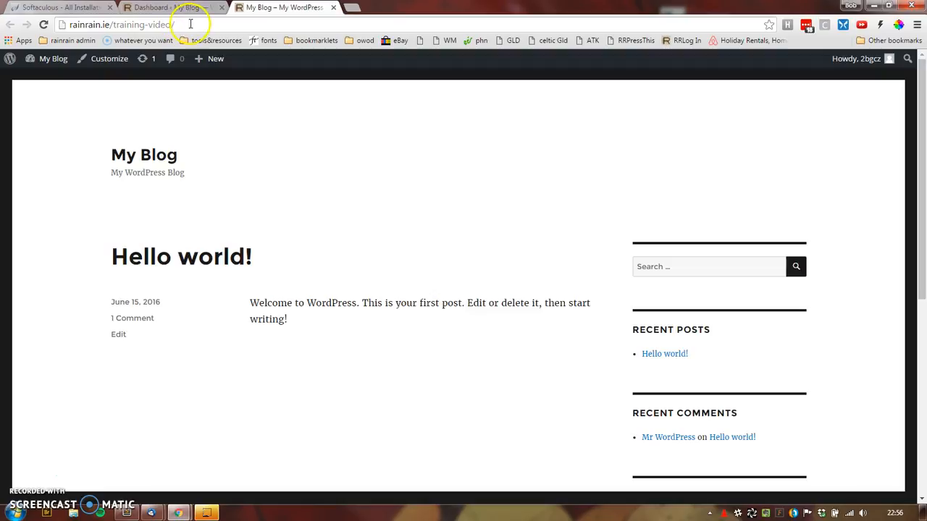
left_click_drag(69, 25, 178, 35)
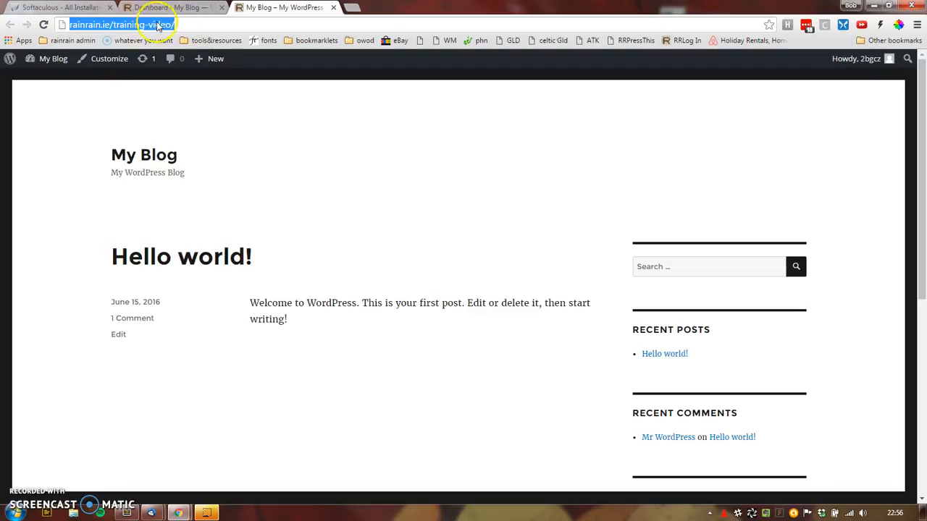